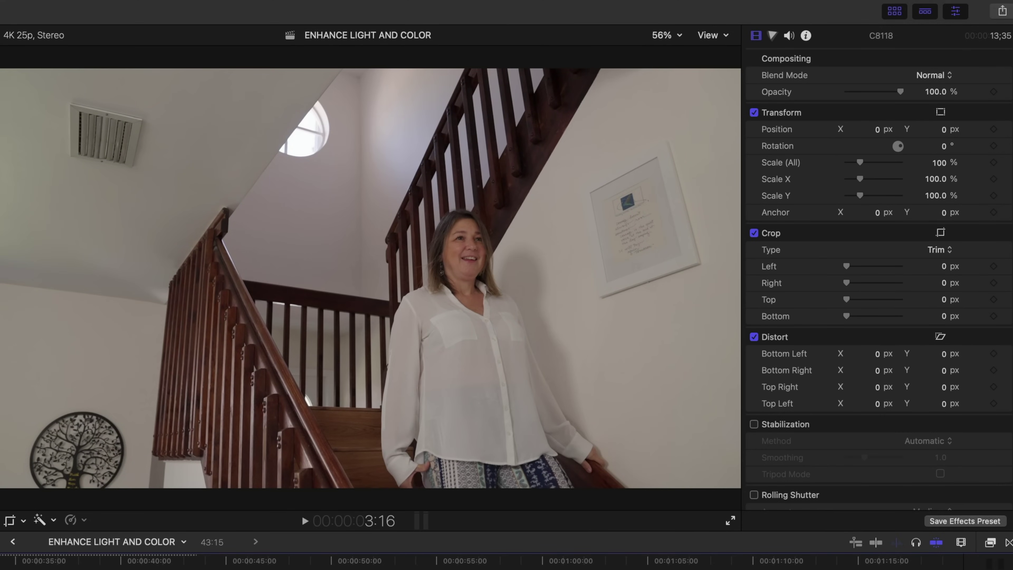
Check clip C8118's Info metadata, then auto-enhance its light and color, adding Color Adjustments 1.
click(805, 37)
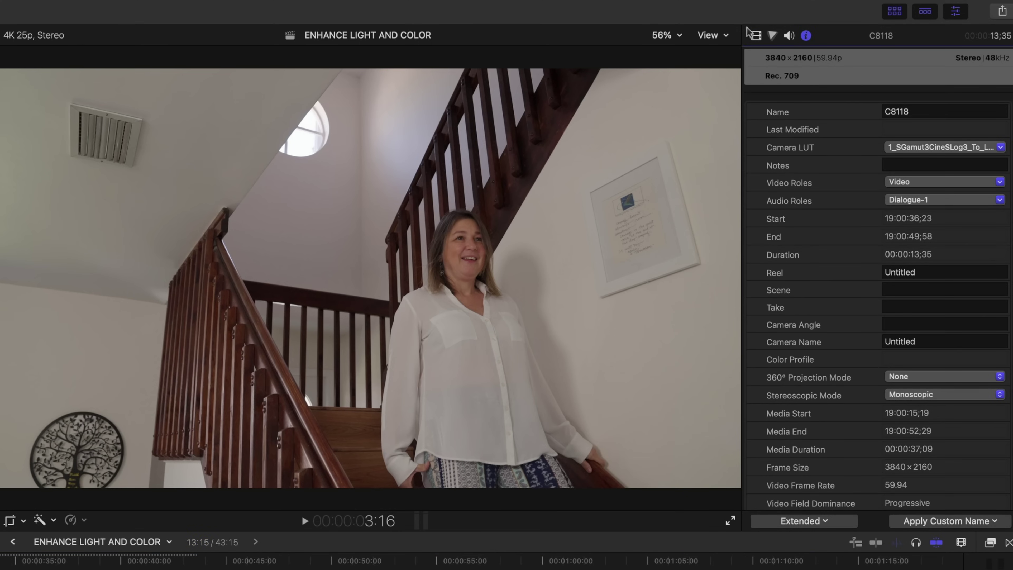
click(756, 36)
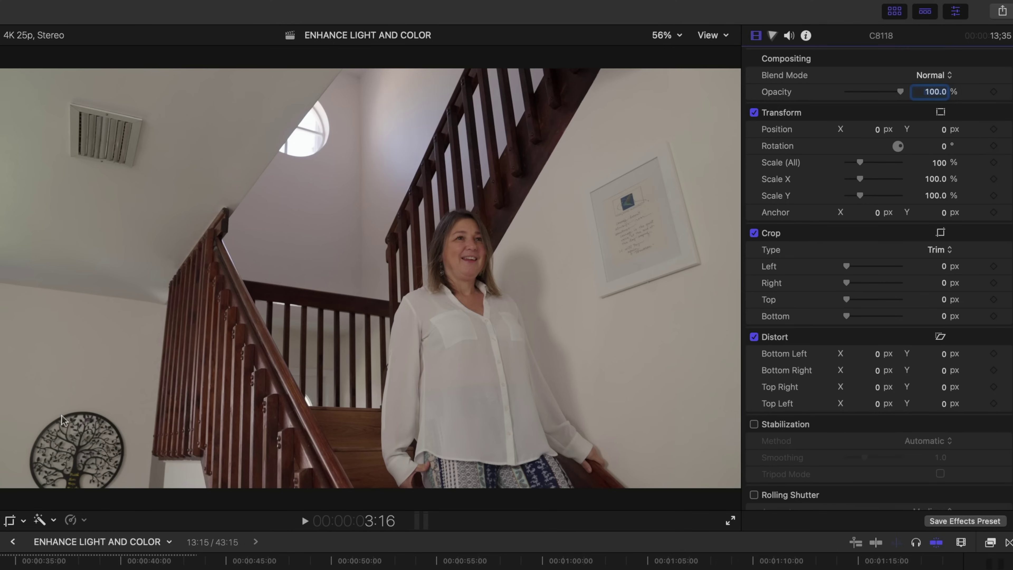
key(super+1)
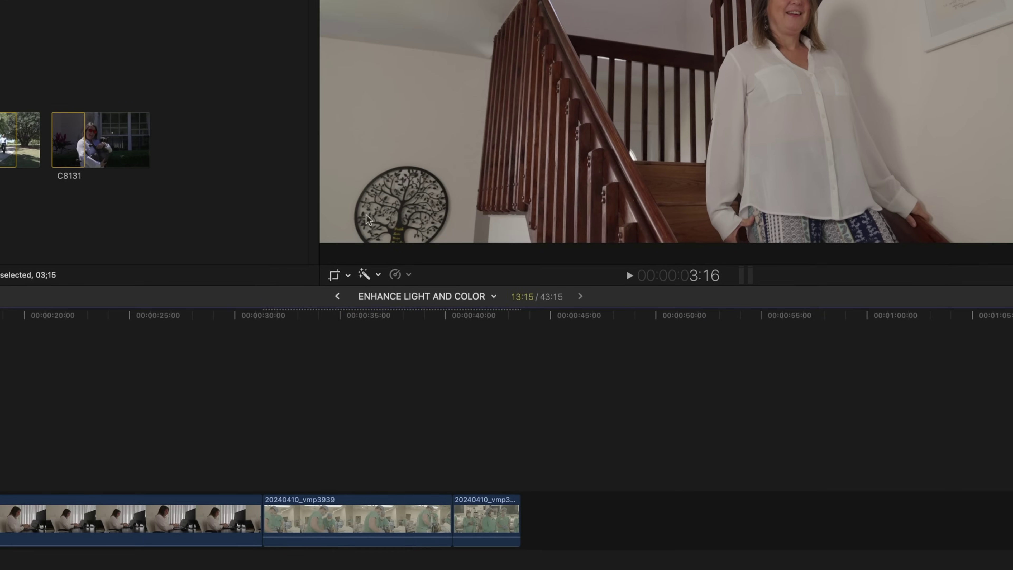
click(377, 276)
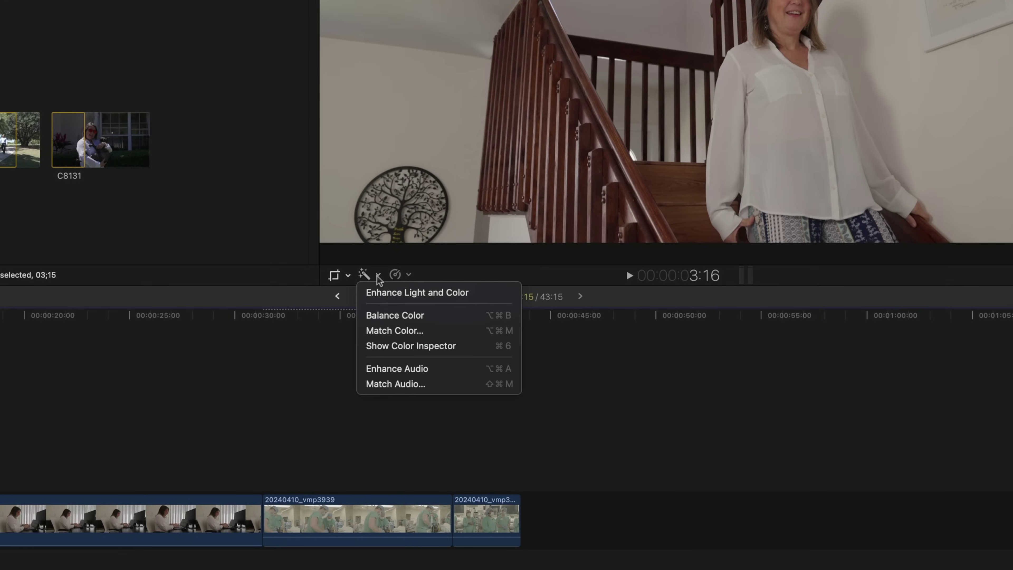
click(381, 295)
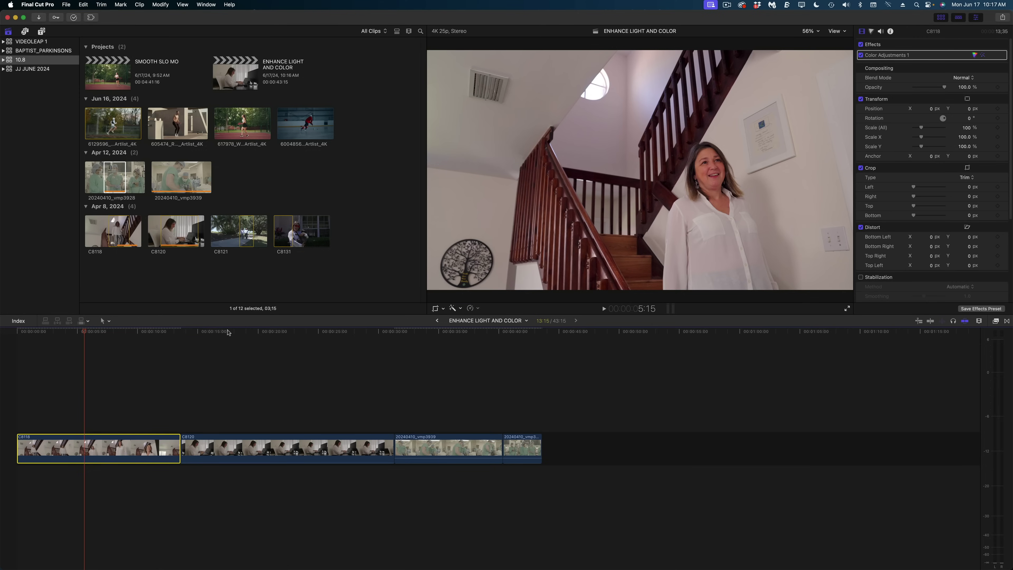
Select office clip C8120 and add a neutral Color Adjustments correction in the Color inspector.
click(228, 331)
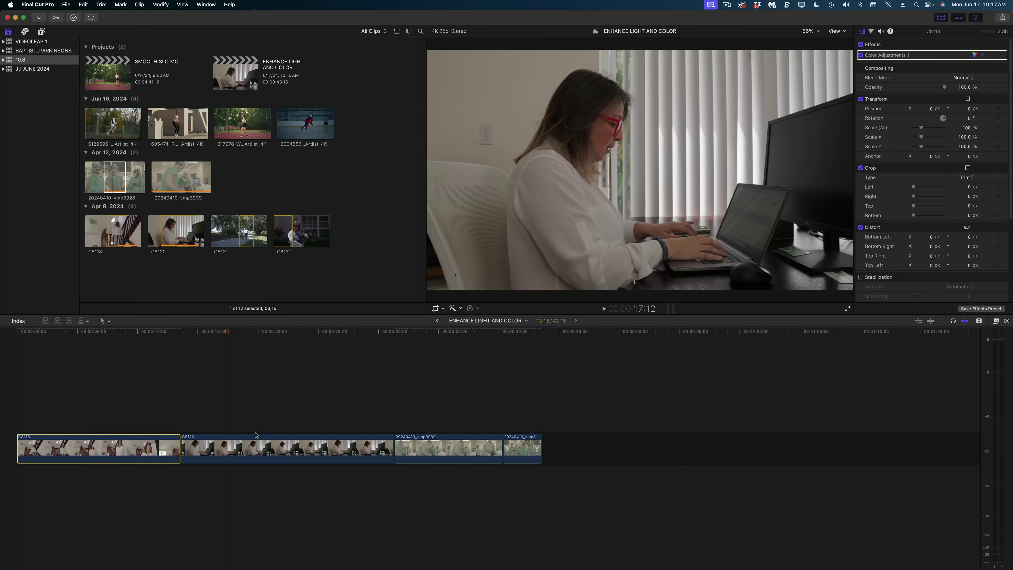
click(255, 439)
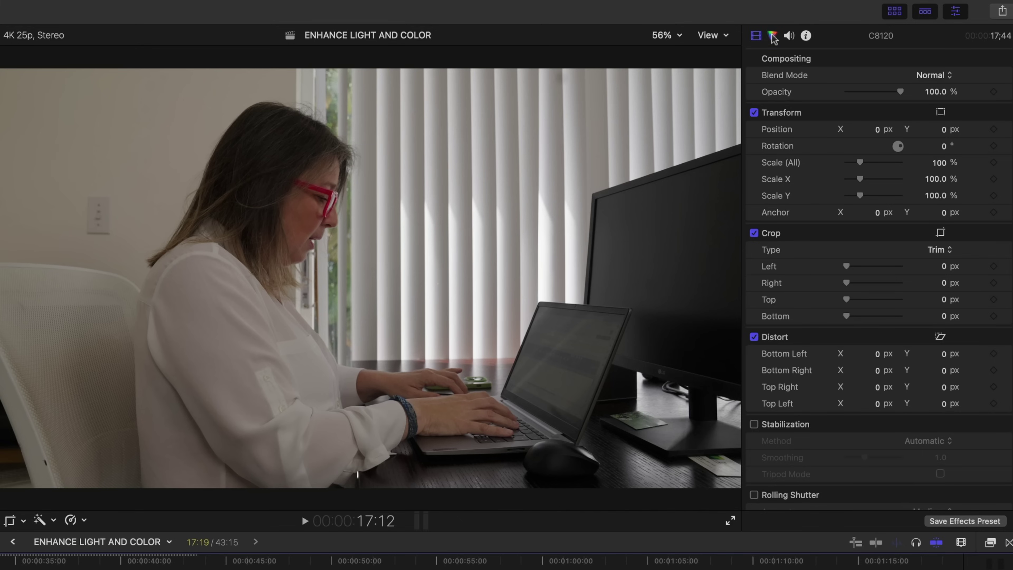
click(871, 31)
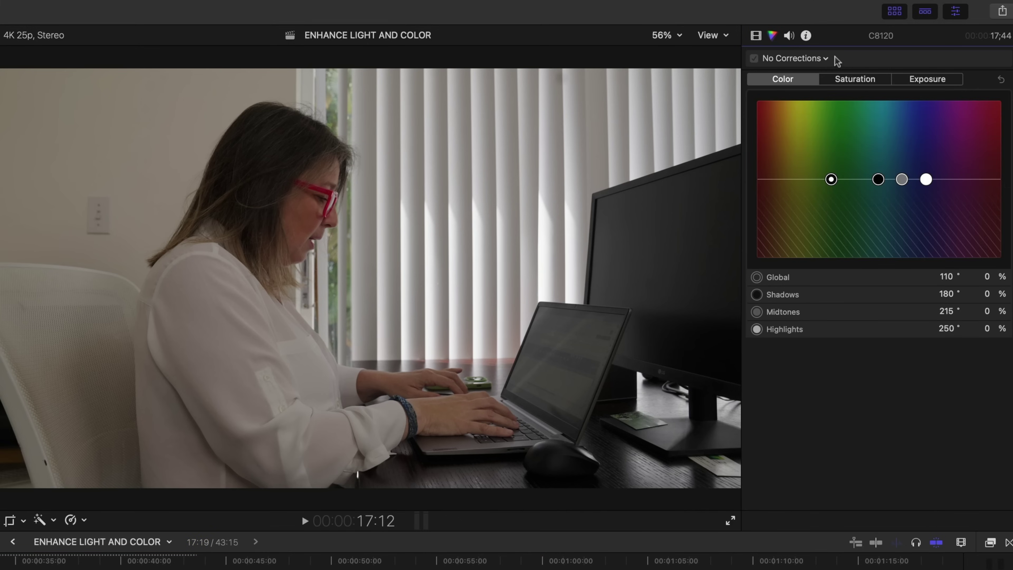
click(835, 63)
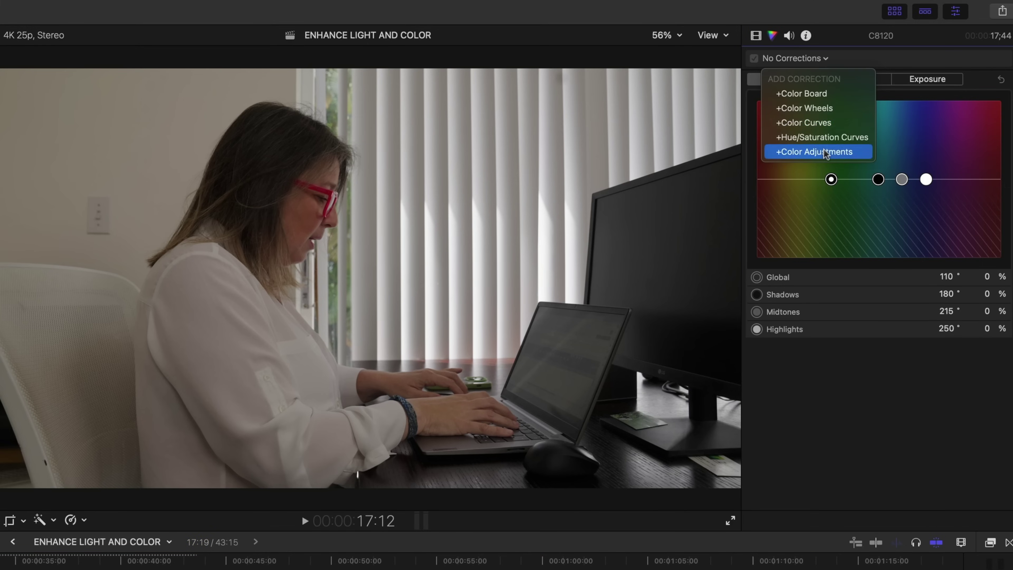
click(833, 153)
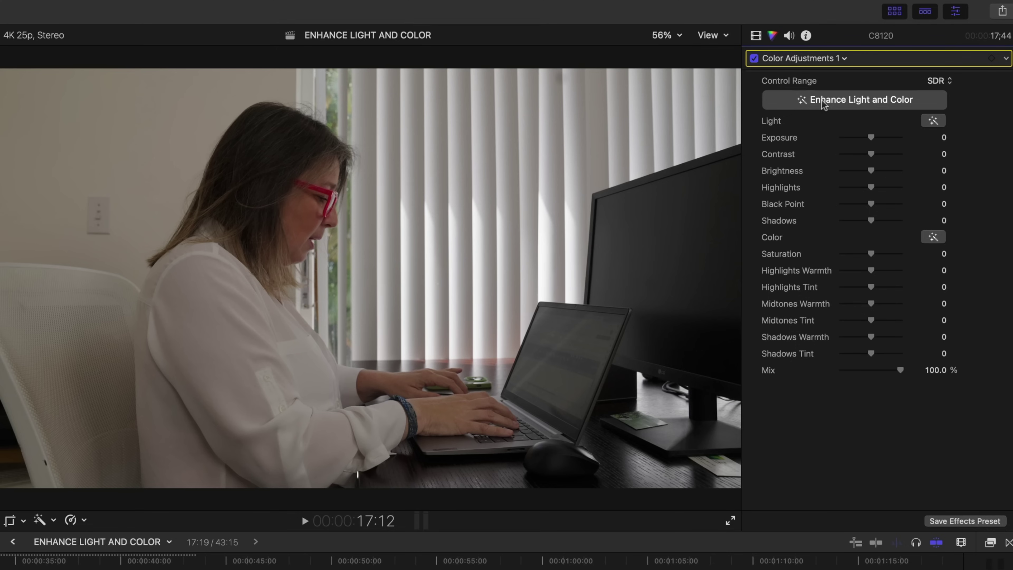
Try Enhance Light and Color, remove it, then auto-set color and light separately (Exposure -0.8, Saturation 35.9).
click(843, 101)
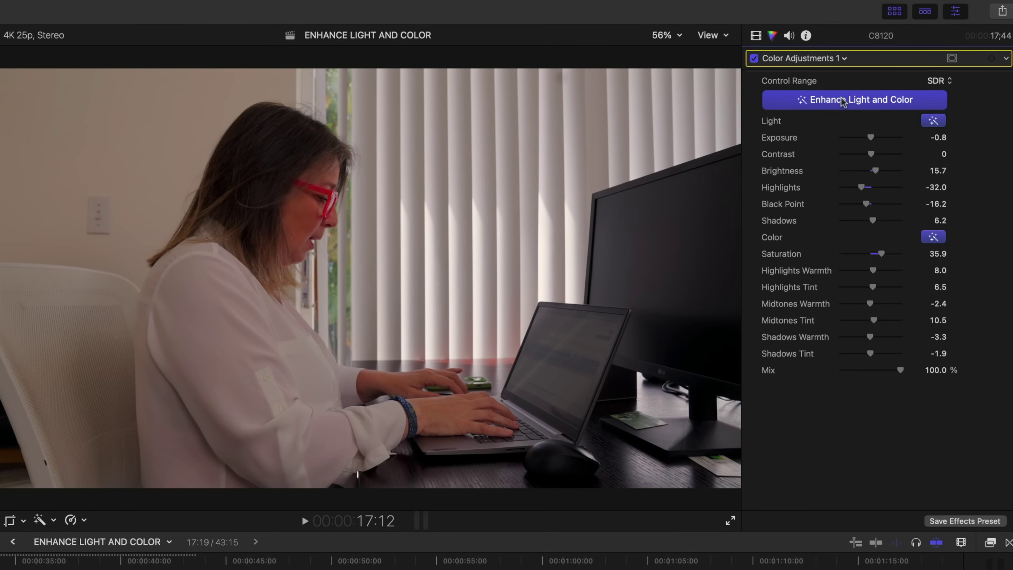
click(842, 101)
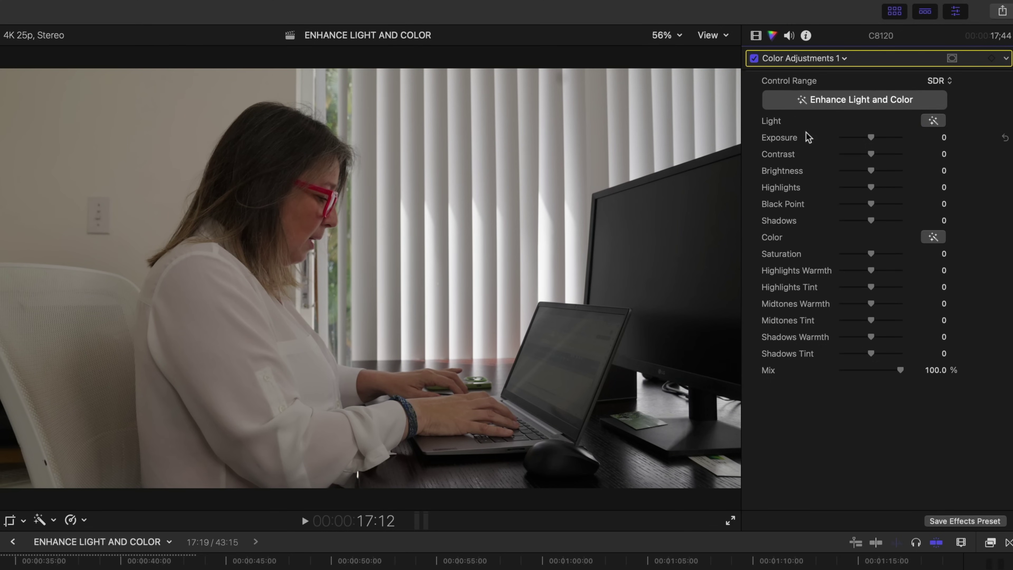
click(934, 122)
click(933, 237)
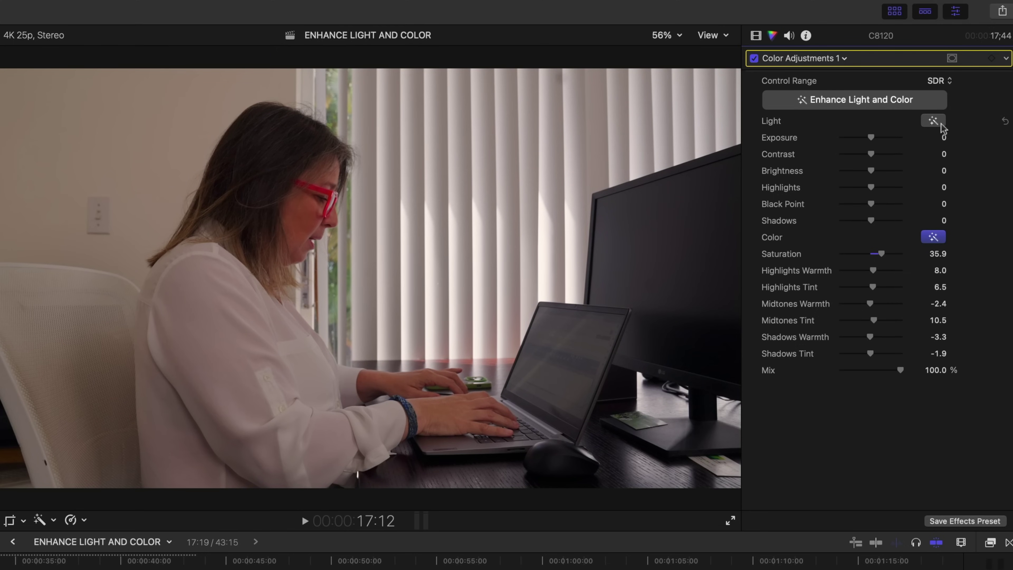
click(933, 121)
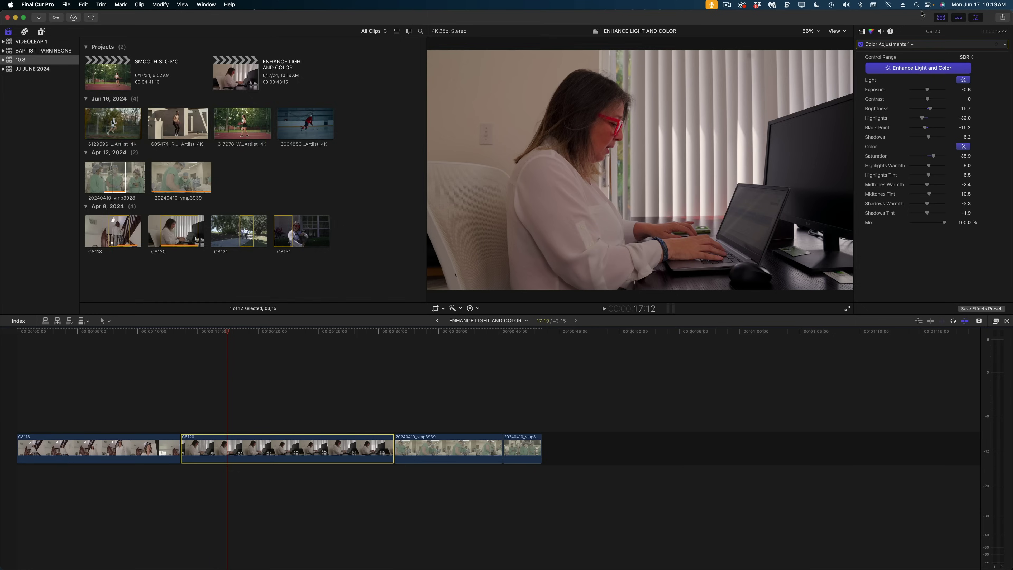
Hide the browser, show video scopes with Cmd-7, and drag C8120's Crop trim corners inward.
click(894, 11)
key(super+7)
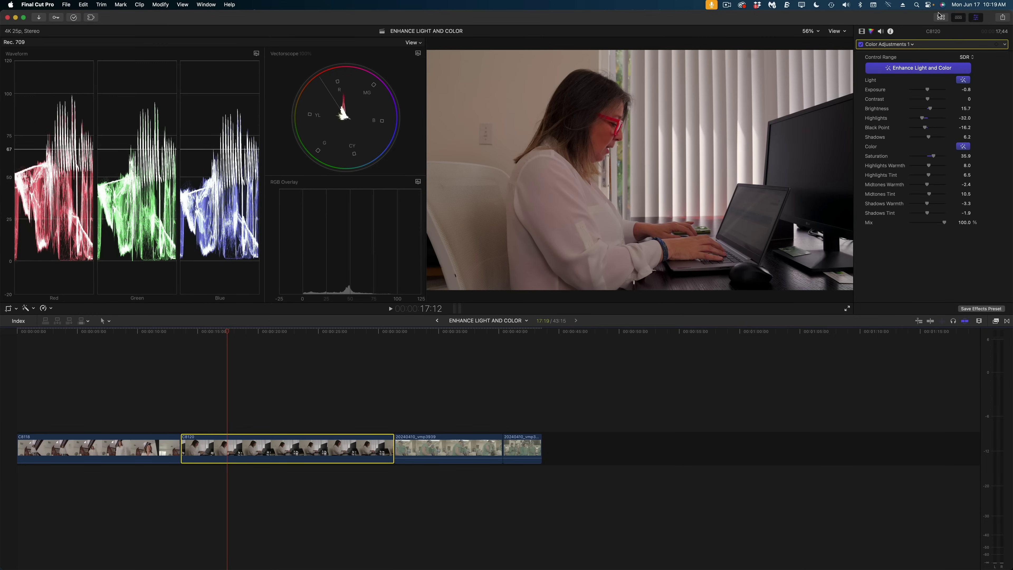
click(8, 311)
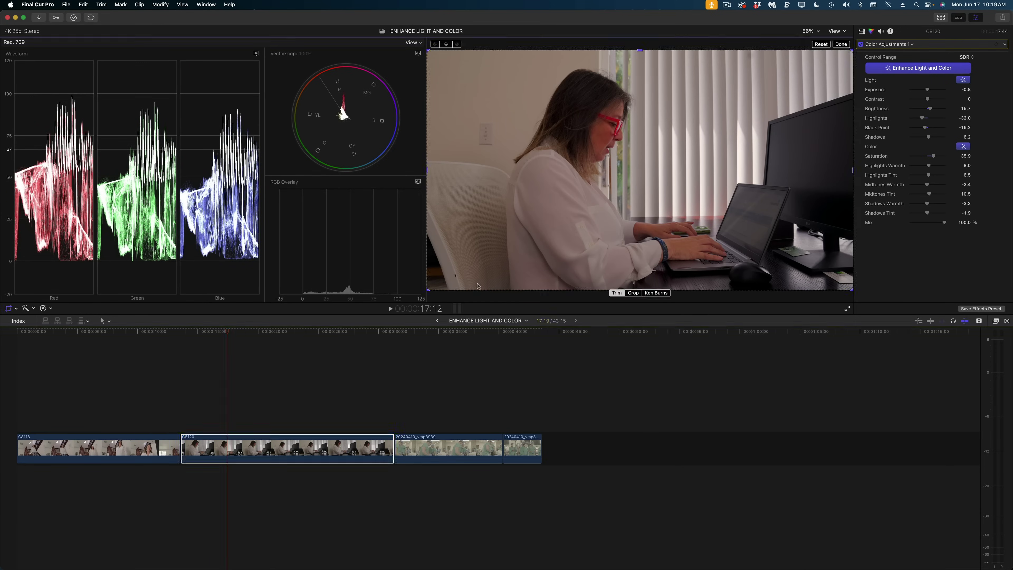
drag(427, 289, 597, 147)
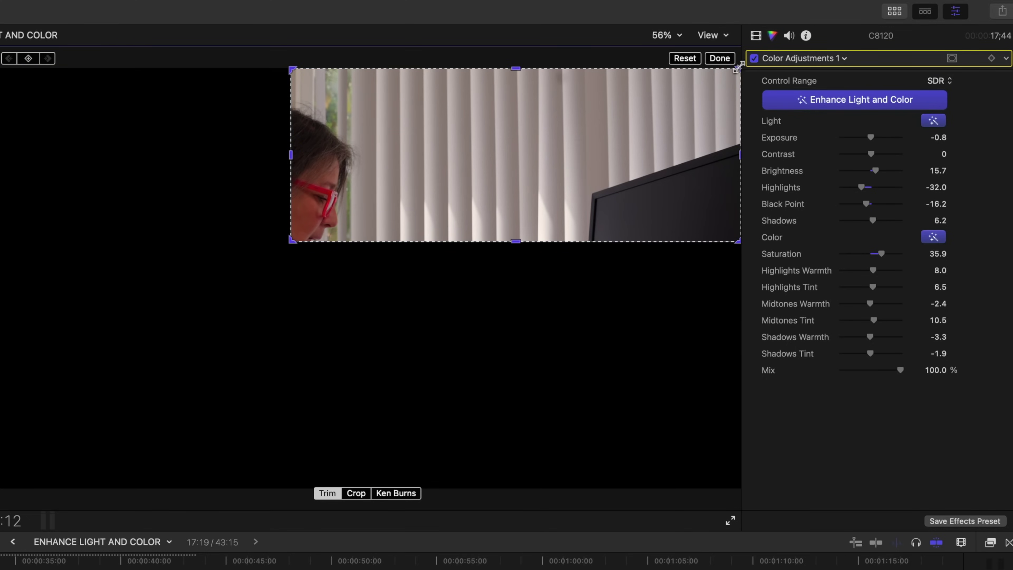
drag(738, 67, 309, 203)
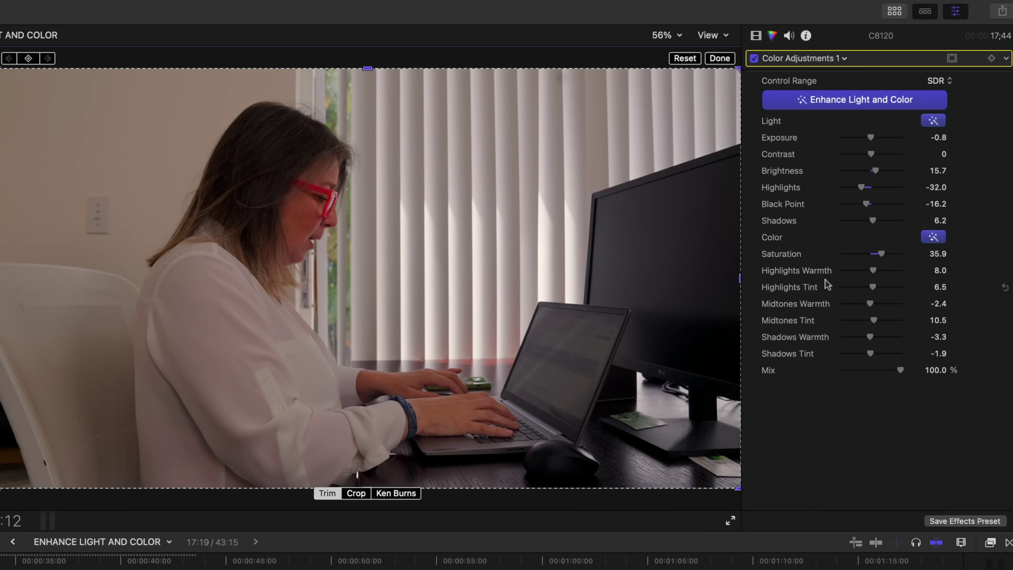
Drag C8120's Saturation down to 23.0 and Midtones Tint to -1.0.
drag(881, 255, 876, 254)
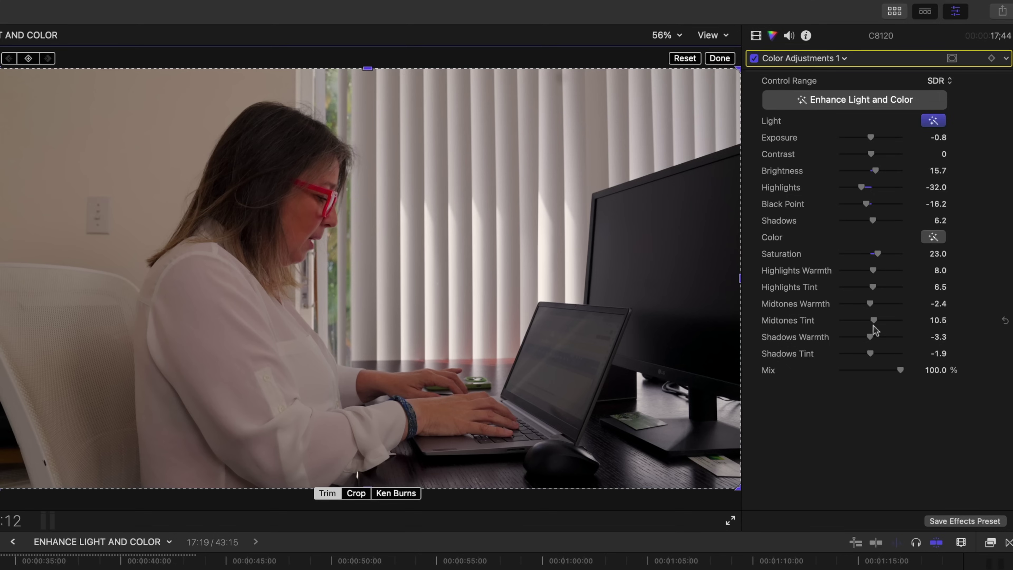
drag(874, 322, 870, 322)
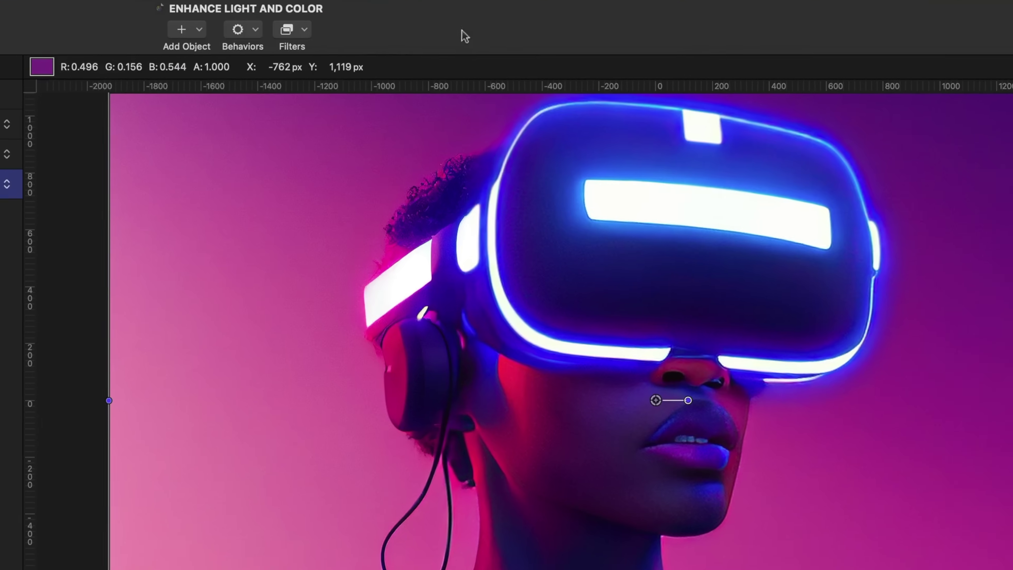
Apply the Color Adjustments filter from Filters > Color to the VR headset image layer.
click(290, 38)
mouse_move(297, 419)
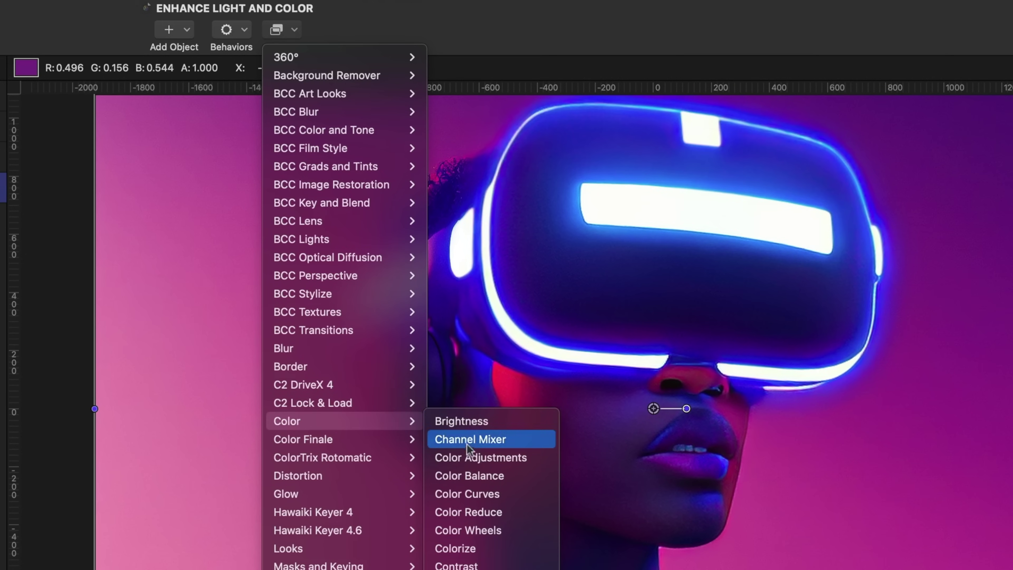
click(471, 458)
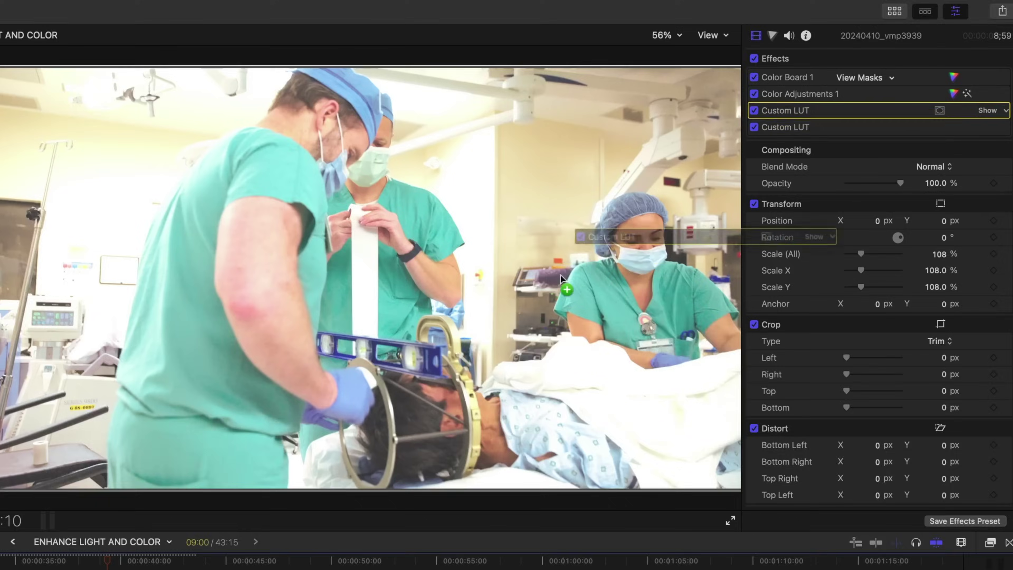
Drag vmp3939's Custom LUT onto the last timeline clip, check it, then reselect vmp3939.
drag(560, 275, 599, 380)
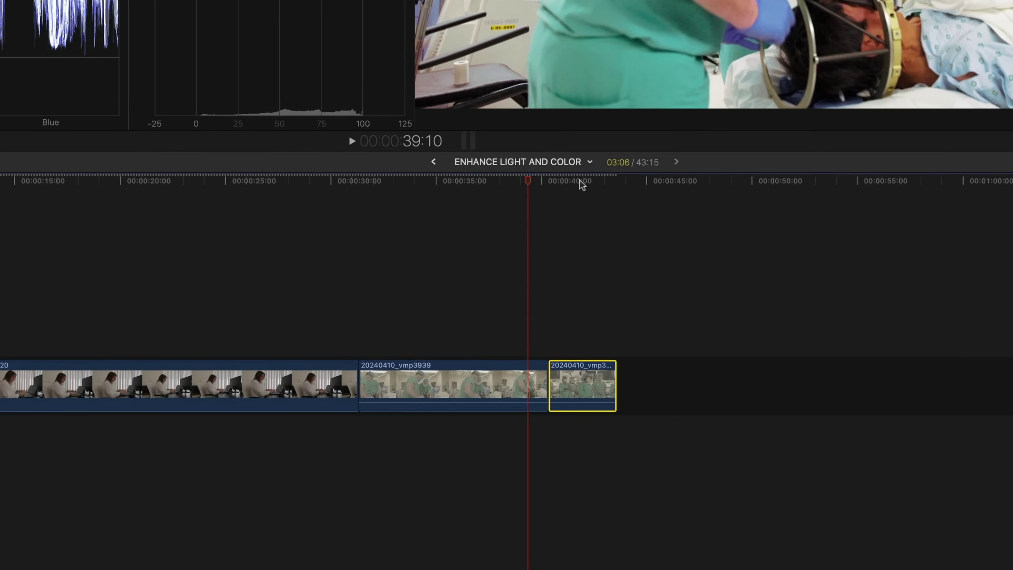
click(581, 181)
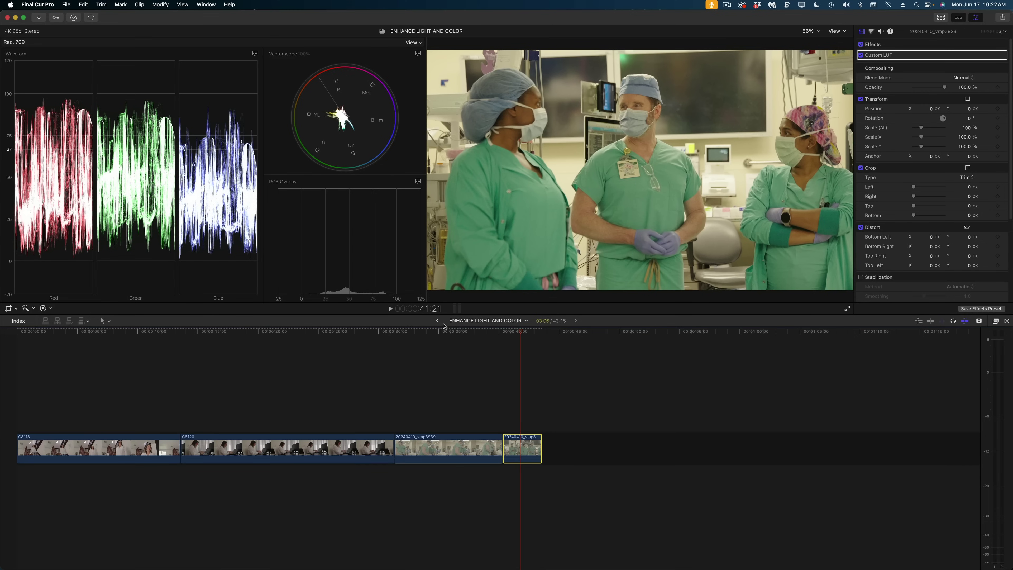
click(460, 439)
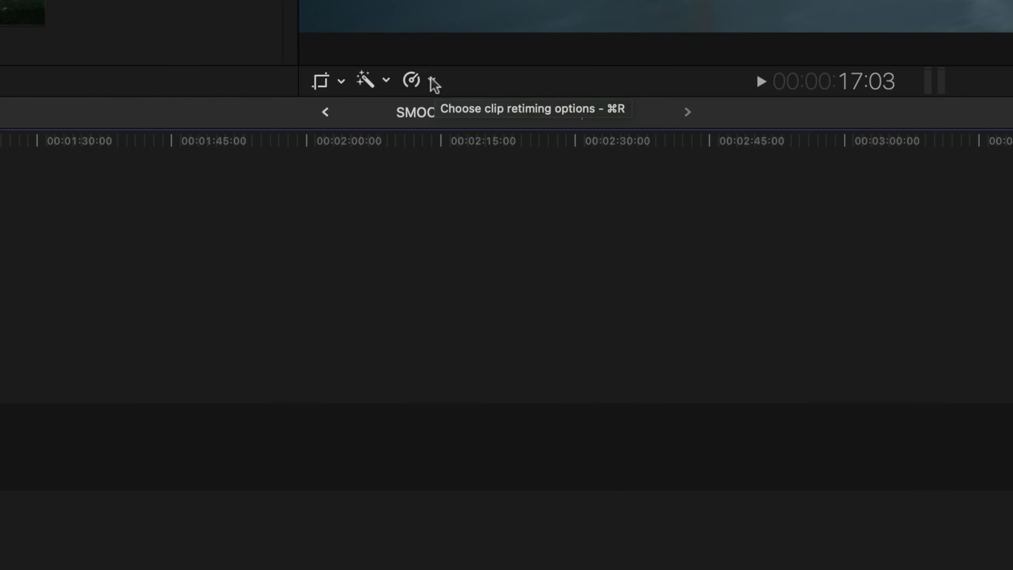
Set the hockey clip's retiming to Smooth Slo-Mo at 25%.
click(478, 310)
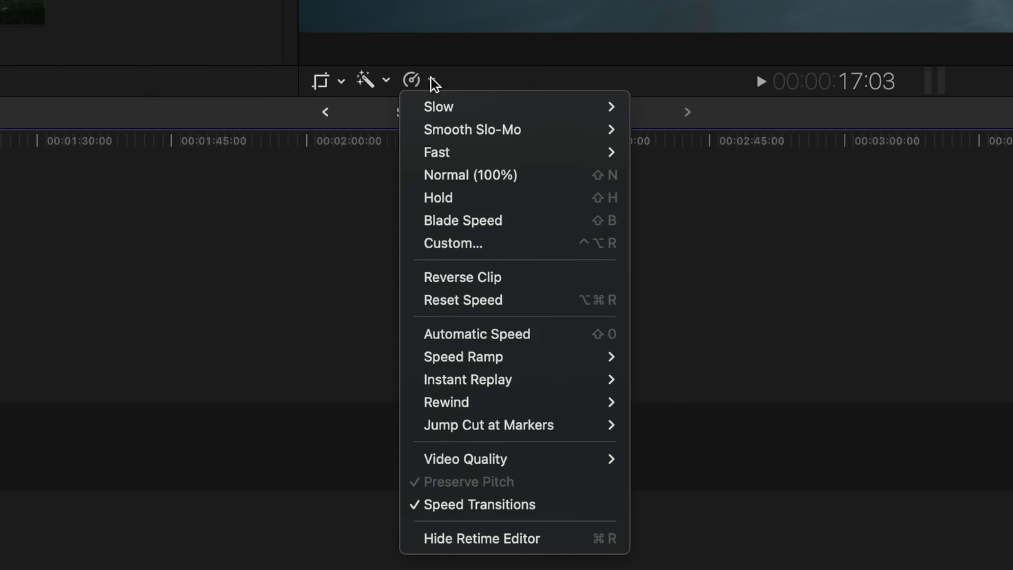
mouse_move(443, 135)
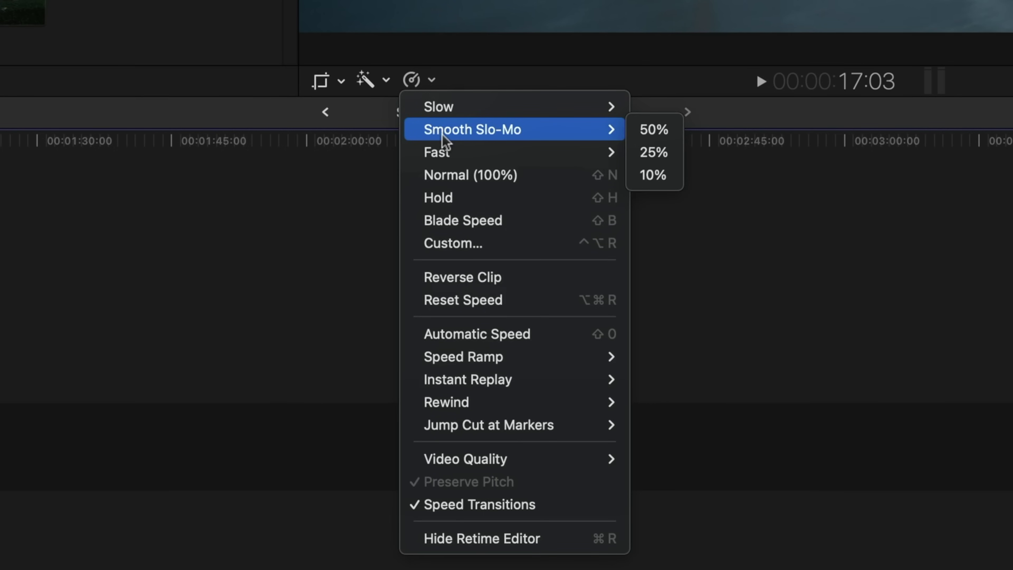
click(671, 152)
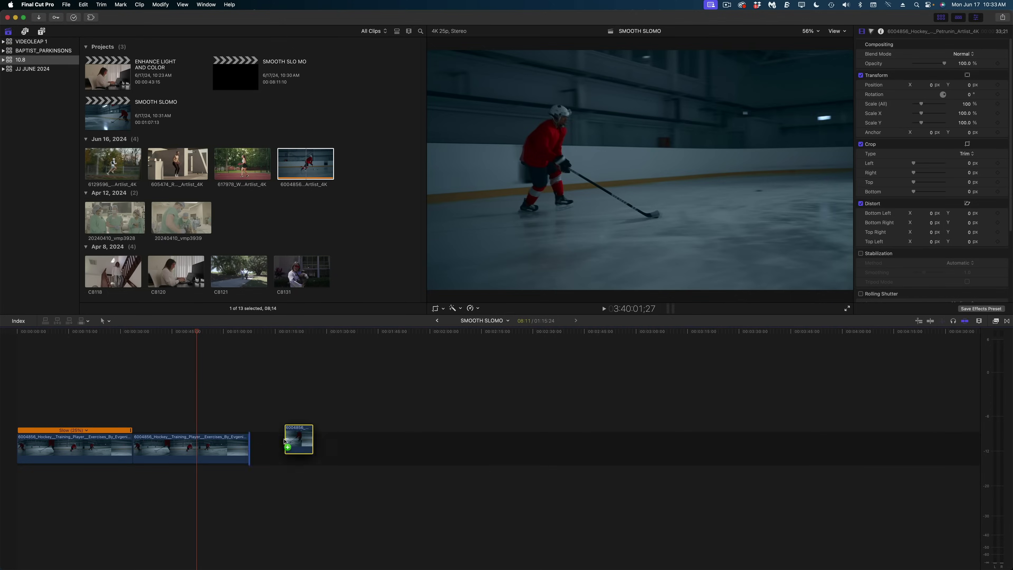
Append another hockey clip, slow it to 42%, and open its retiming Video Quality options.
drag(284, 440, 266, 442)
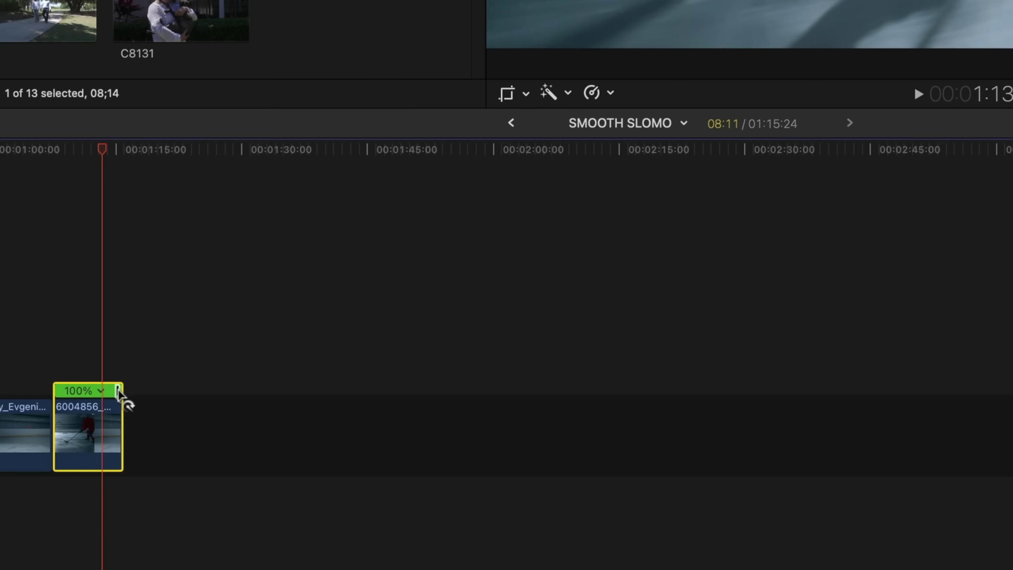
drag(118, 391, 218, 391)
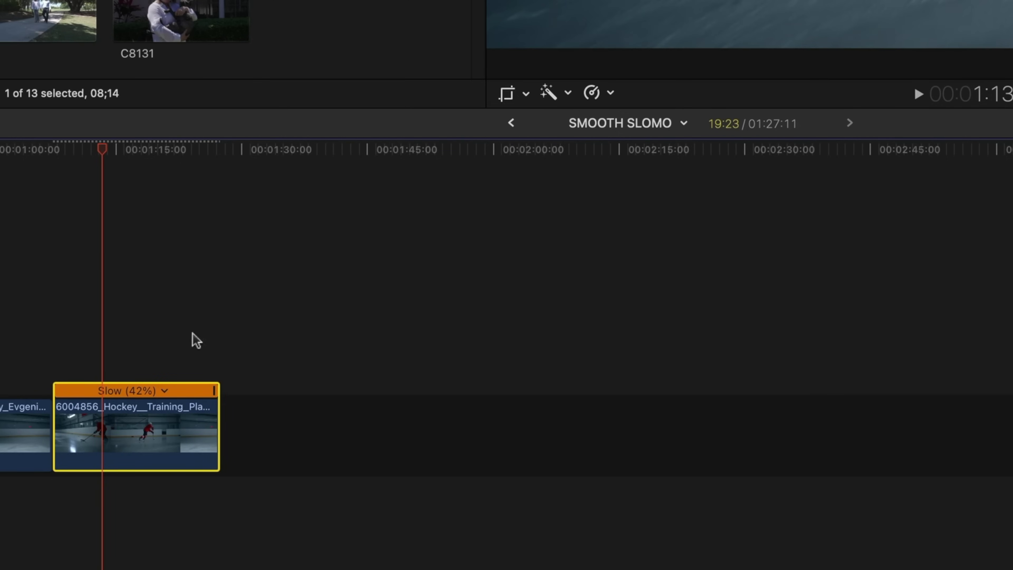
click(611, 94)
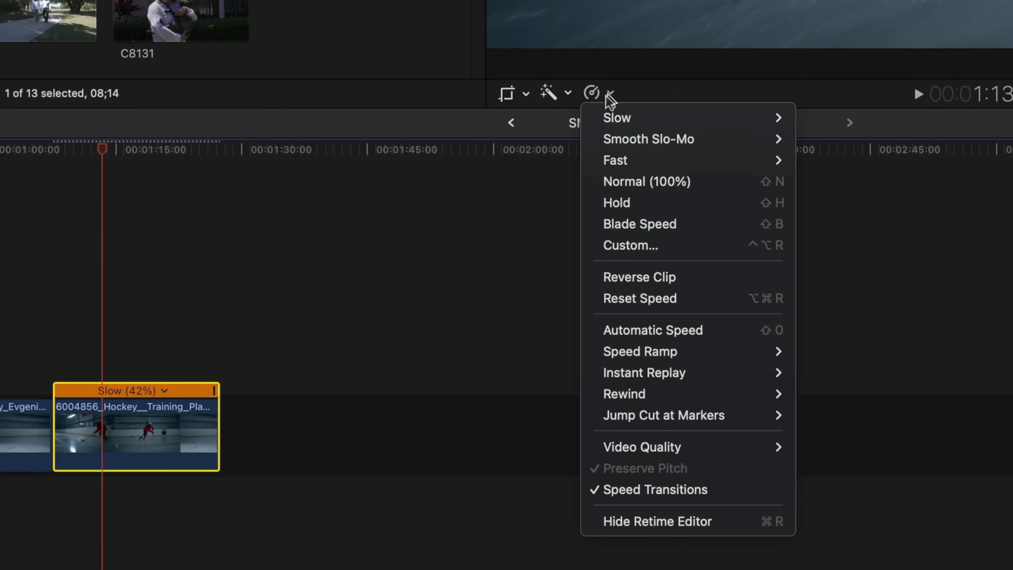
mouse_move(742, 455)
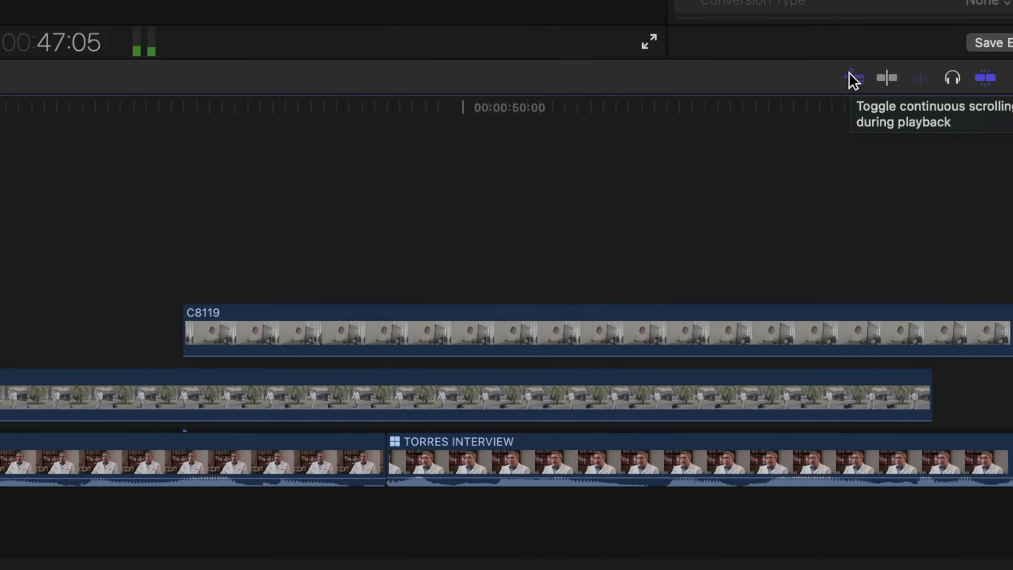
Switch off continuous timeline scrolling with the toggle at the timeline's top right.
click(851, 78)
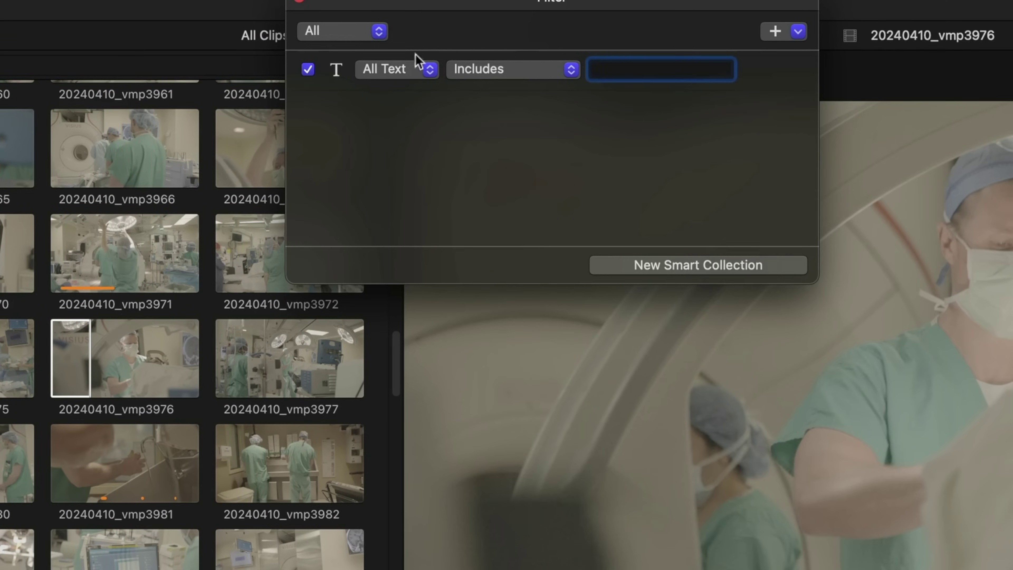
Switch the Filter window's text match from Includes to Starts With, to find clips beginning with c.
click(520, 71)
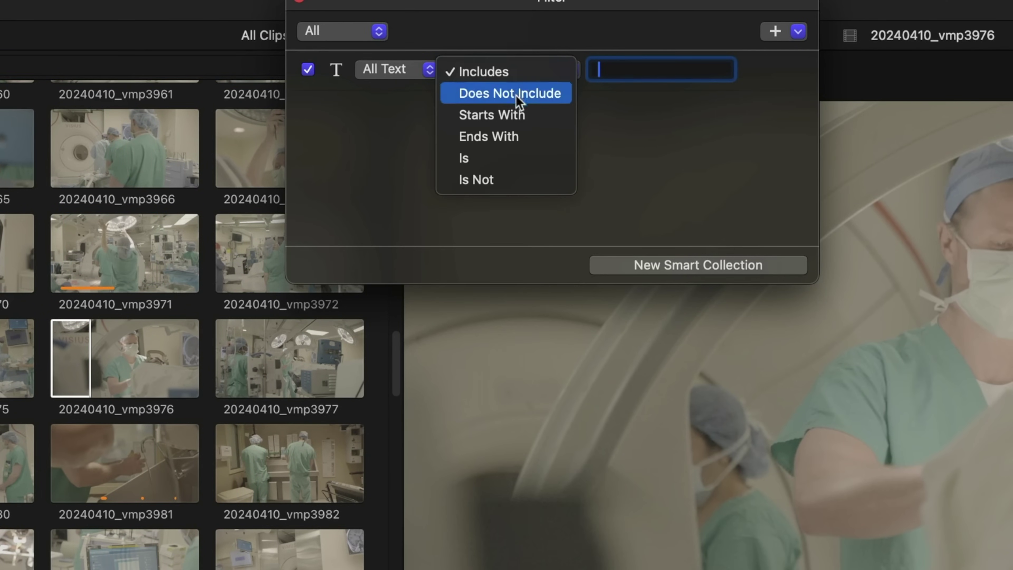
click(517, 116)
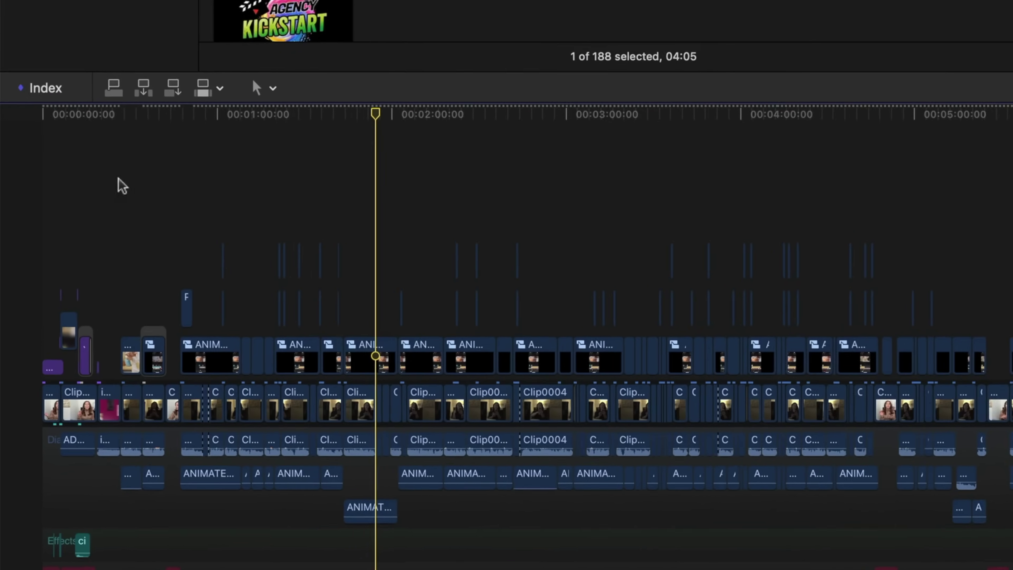
Filter the Timeline Index to Missing Media, select the first result, and expand its second Custom LUT in the Inspector.
click(31, 88)
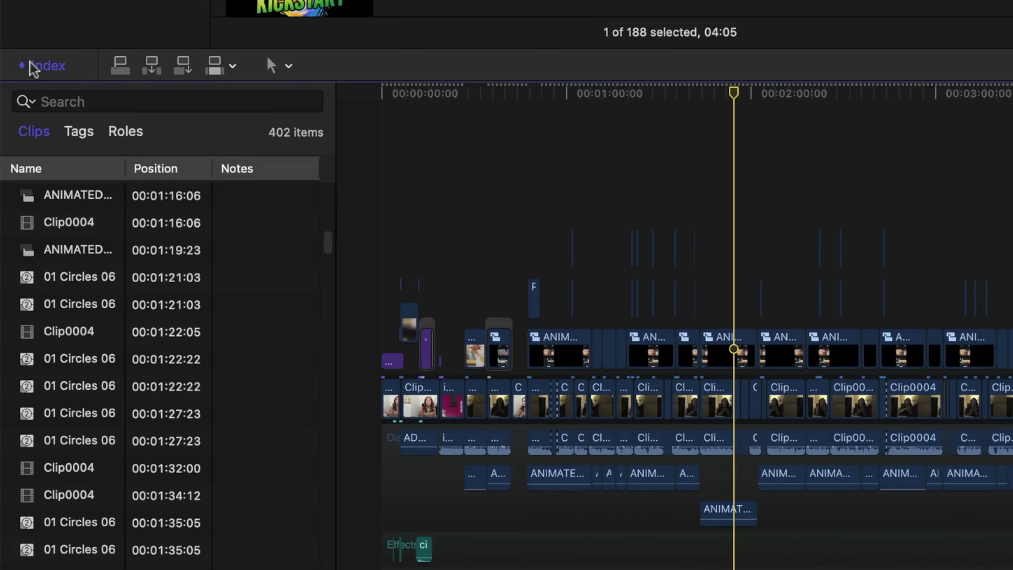
click(31, 106)
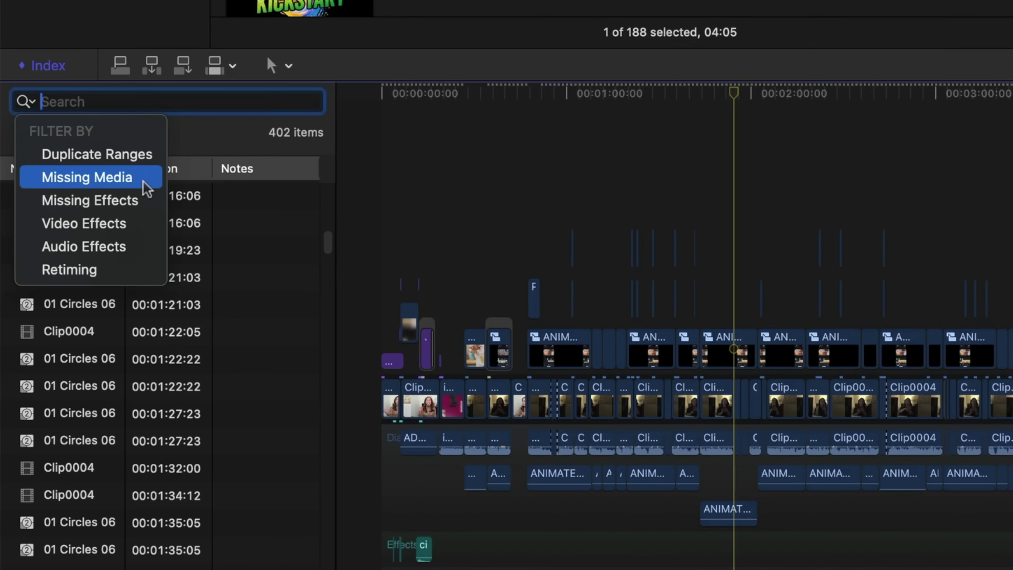
click(129, 183)
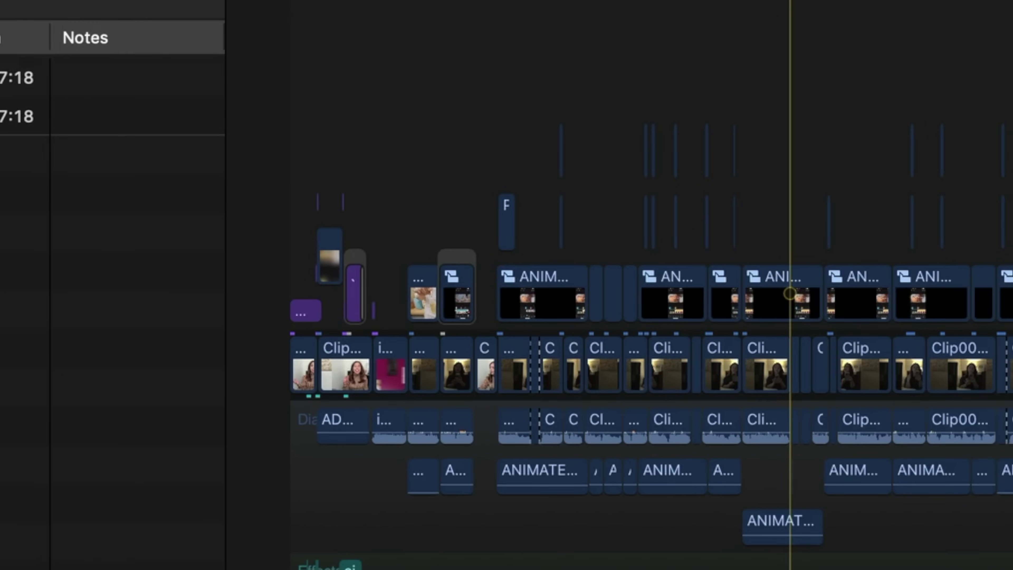
click(191, 77)
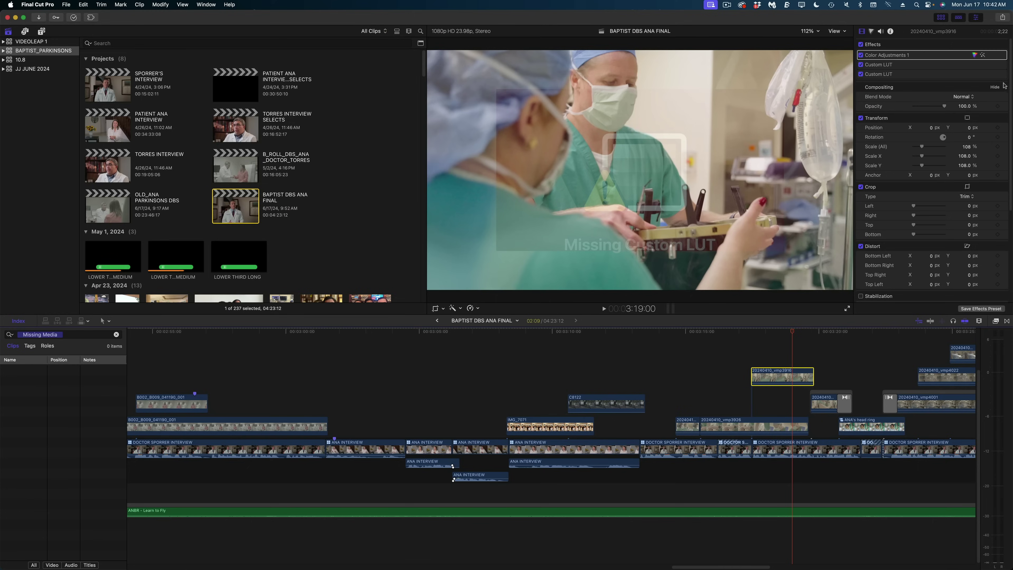
click(993, 74)
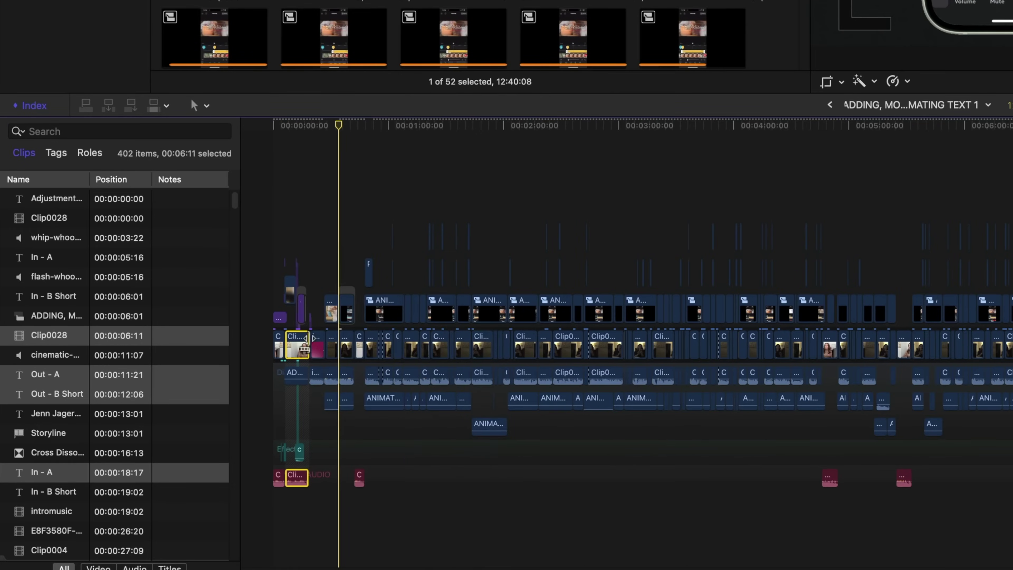
Check a clip's Assign Audio Roles menu, then search the index for oncam and jump to 00:08:55:21 and 00:11:17:10.
right_click(303, 346)
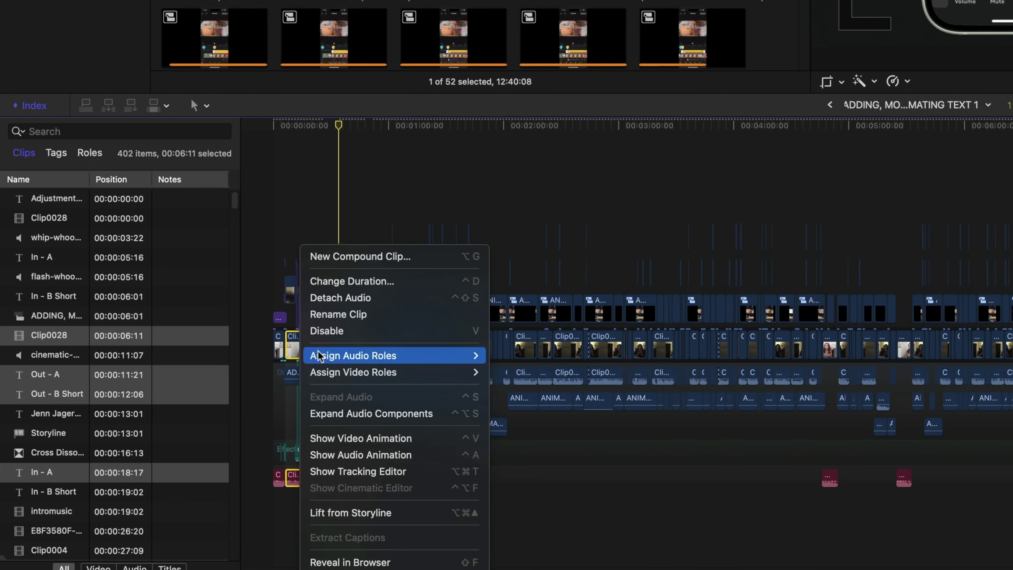
mouse_move(324, 355)
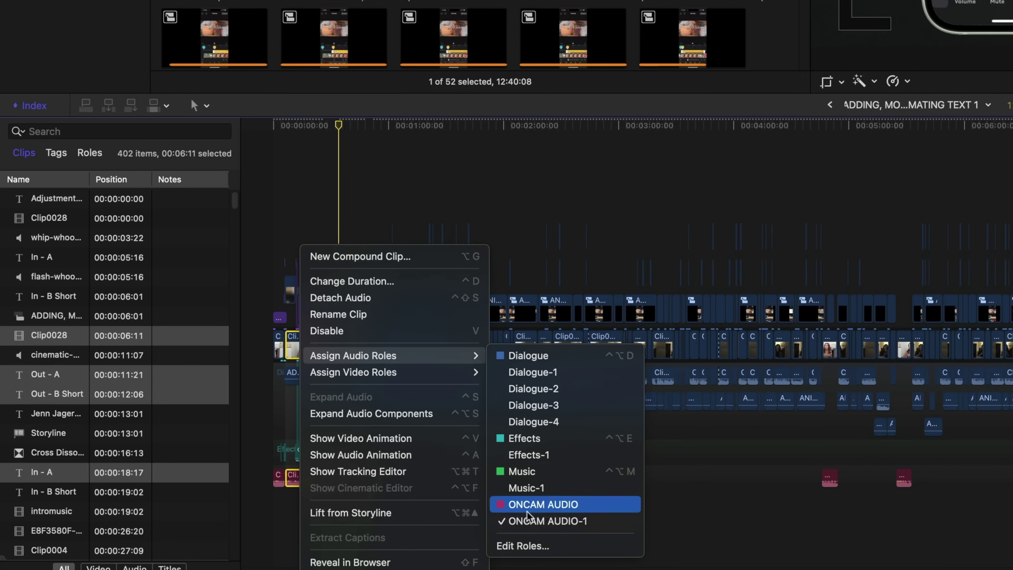
click(39, 131)
text(oncam)
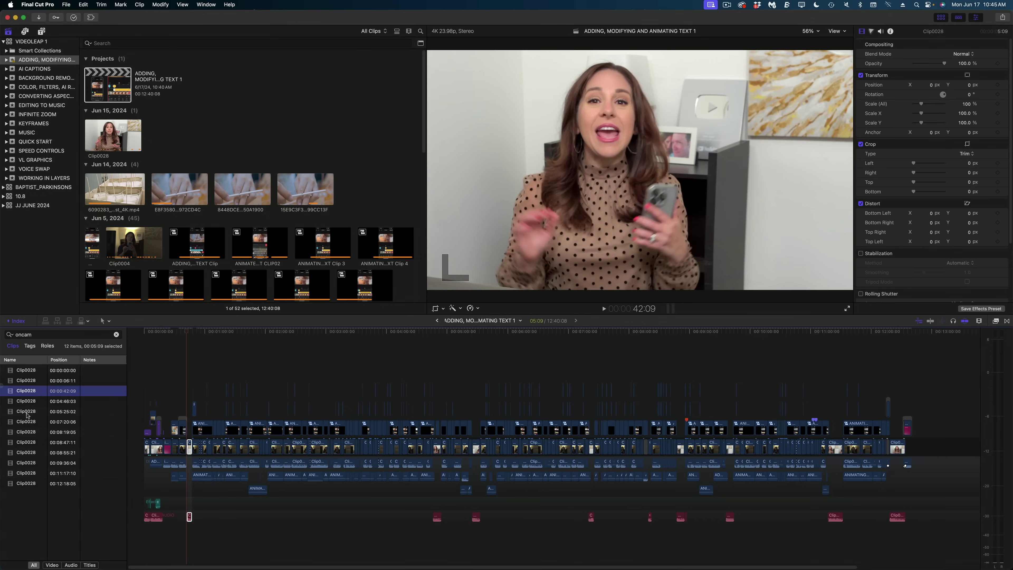
click(60, 356)
click(33, 473)
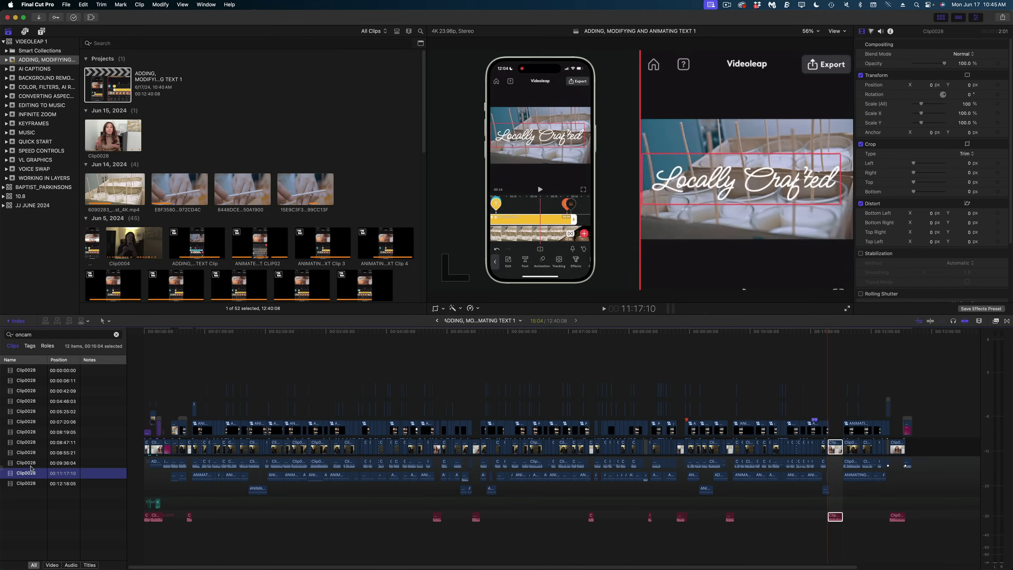